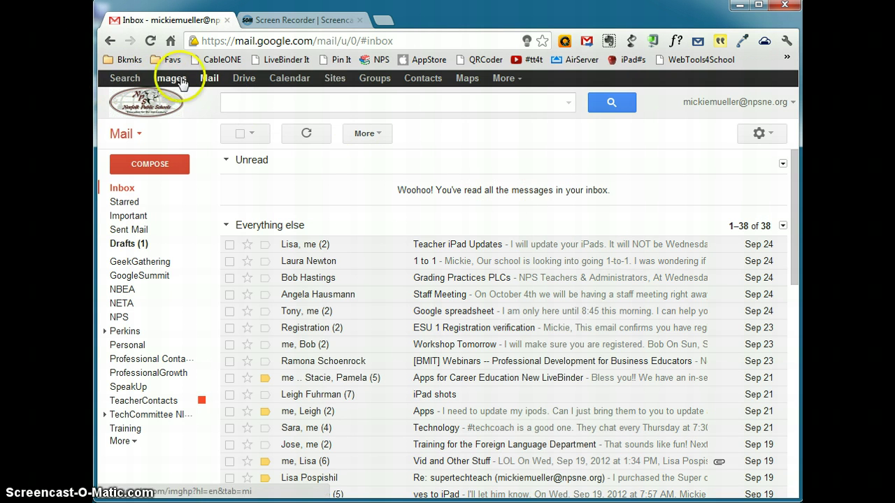
Step: Open Google Calendar from the Gmail inbox and bring its September 2012 month view to the front
{"action": "left_click", "coordinate": [306, 82]}
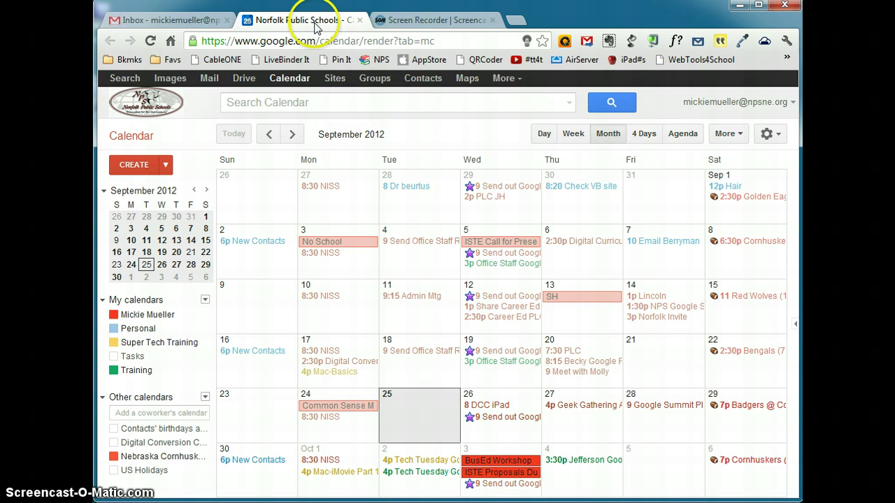
{"action": "left_click", "coordinate": [166, 21]}
{"action": "left_click", "coordinate": [302, 21]}
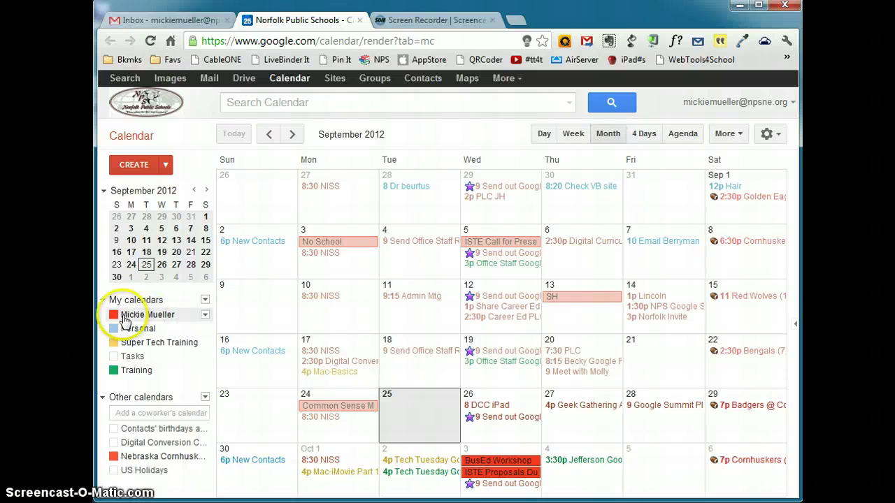
Step: Rename the account owner's primary calendar as School in its calendar settings and save the change
{"action": "left_click", "coordinate": [205, 315]}
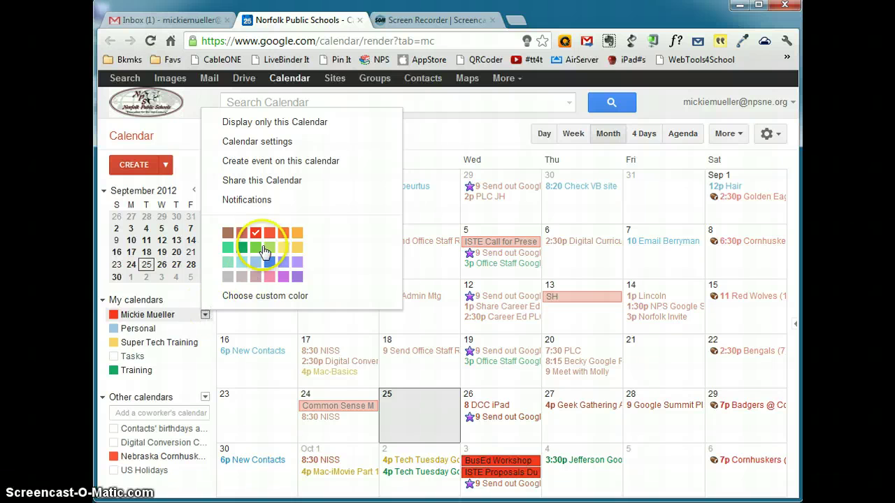
{"action": "left_click", "coordinate": [260, 142]}
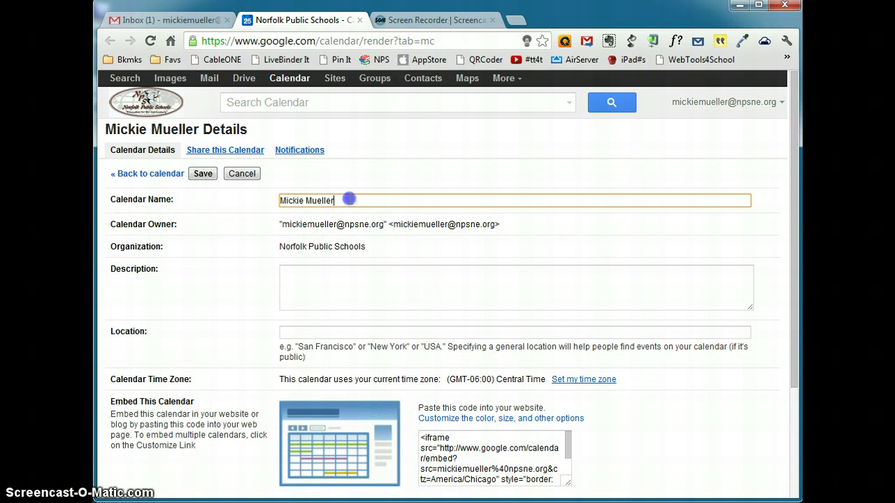
{"action": "left_click_drag", "start_coordinate": [350, 200], "coordinate": [213, 201]}
{"action": "type", "text": "School"}
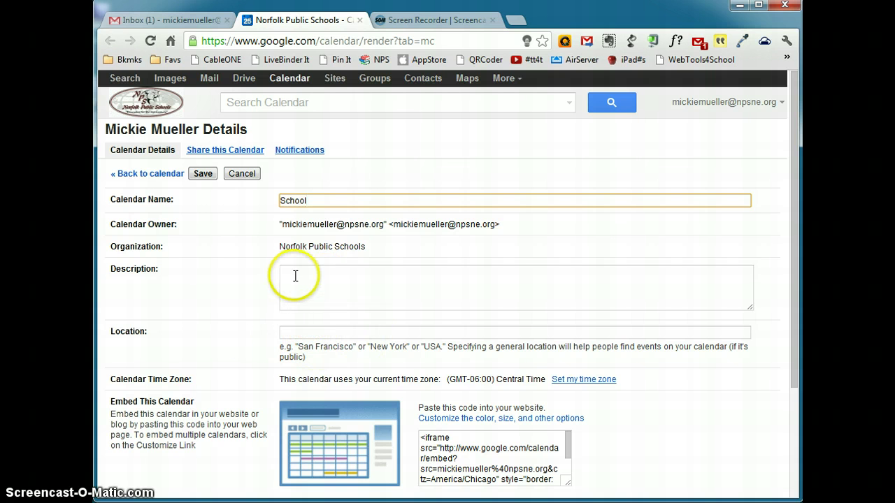
{"action": "left_click", "coordinate": [204, 175]}
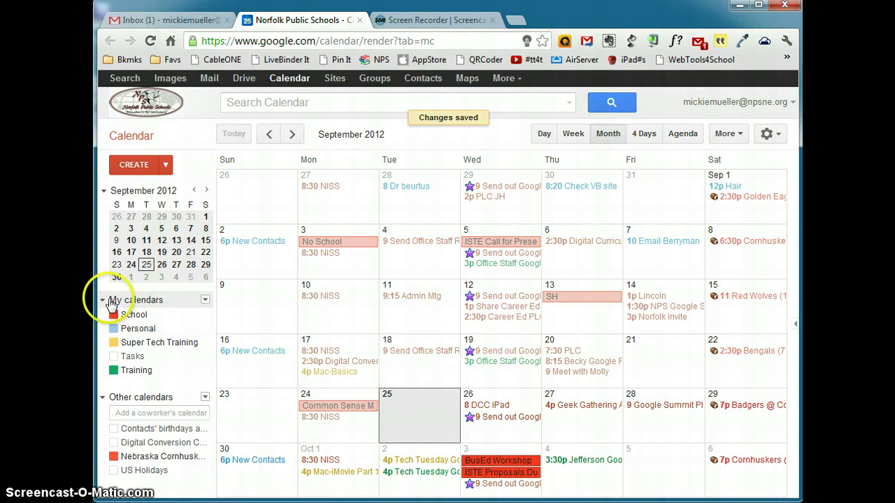
Step: Create a new calendar named Practice under My calendars
{"action": "left_click", "coordinate": [205, 300]}
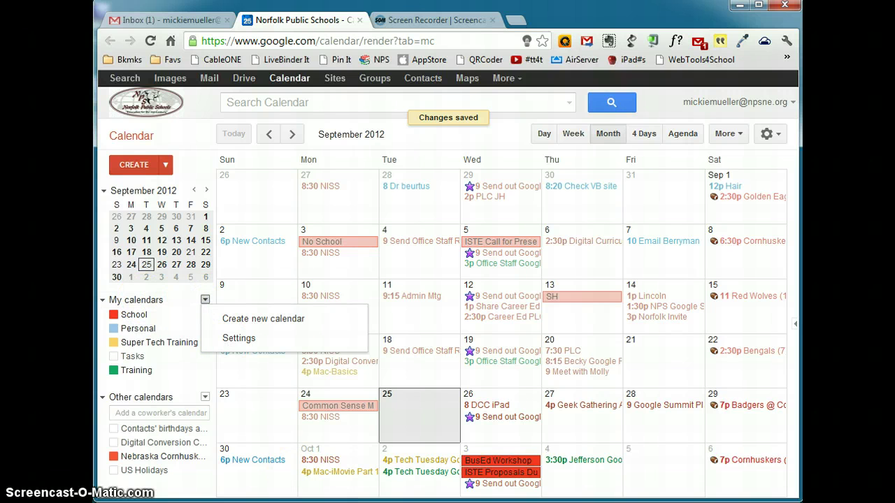
{"action": "left_click", "coordinate": [257, 323]}
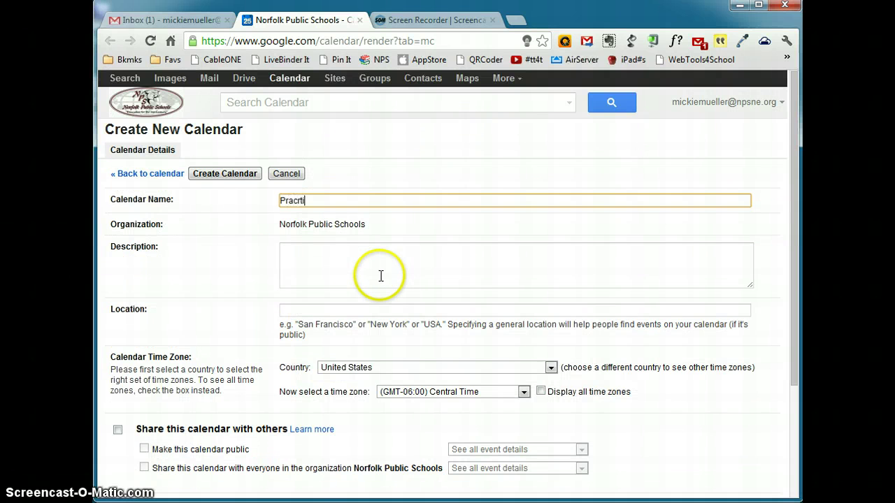
{"action": "type", "text": "Pracr"}
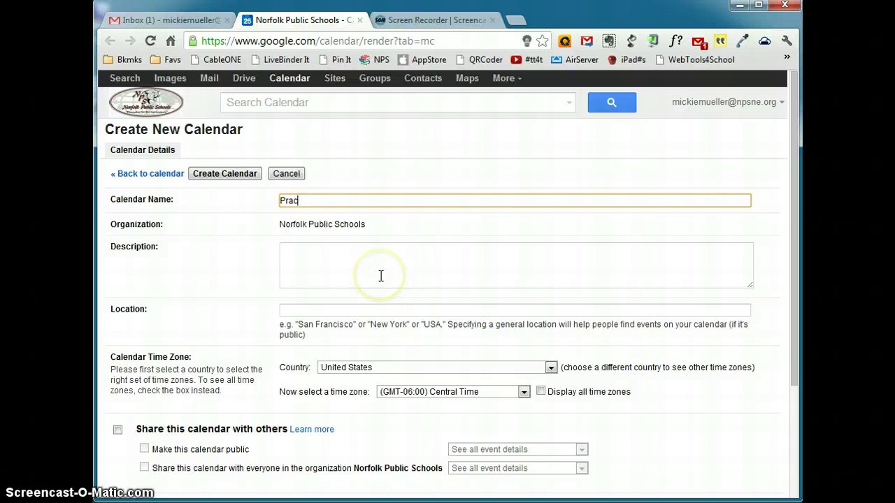
{"action": "key", "text": "BackSpace"}
{"action": "left_click", "coordinate": [394, 268]}
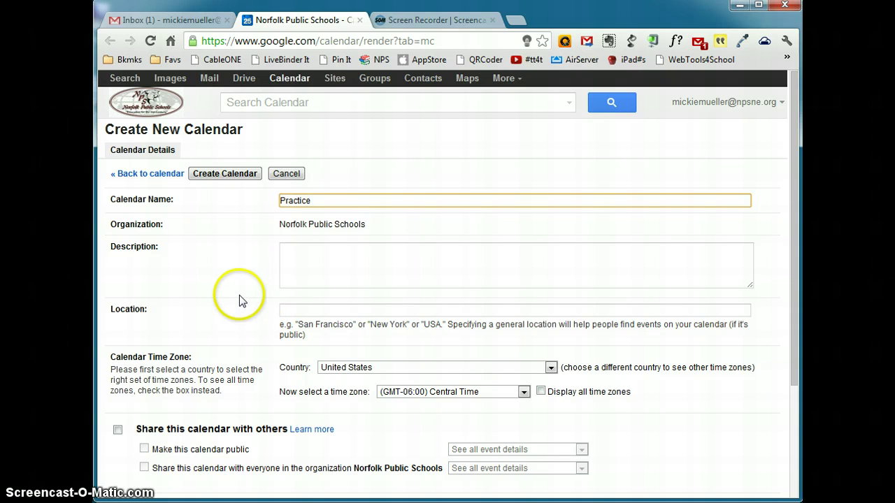
{"action": "left_click", "coordinate": [239, 174]}
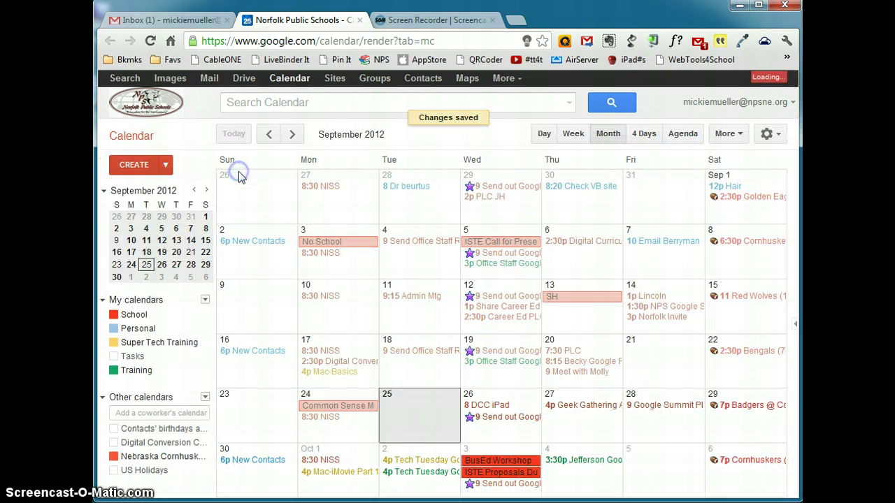
{"action": "left_click", "coordinate": [151, 358]}
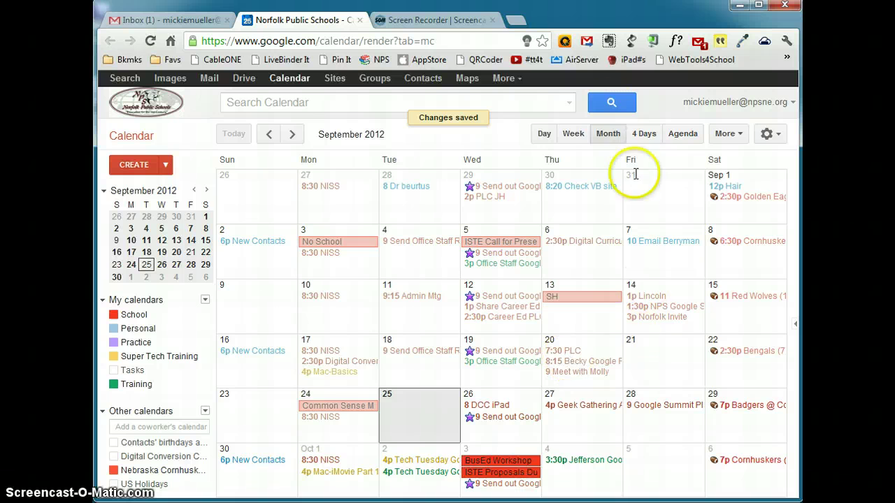
Step: Look through the Day, Week, Month, 4 Days and Agenda views of the calendar, ending on the Month view
{"action": "left_click", "coordinate": [545, 136]}
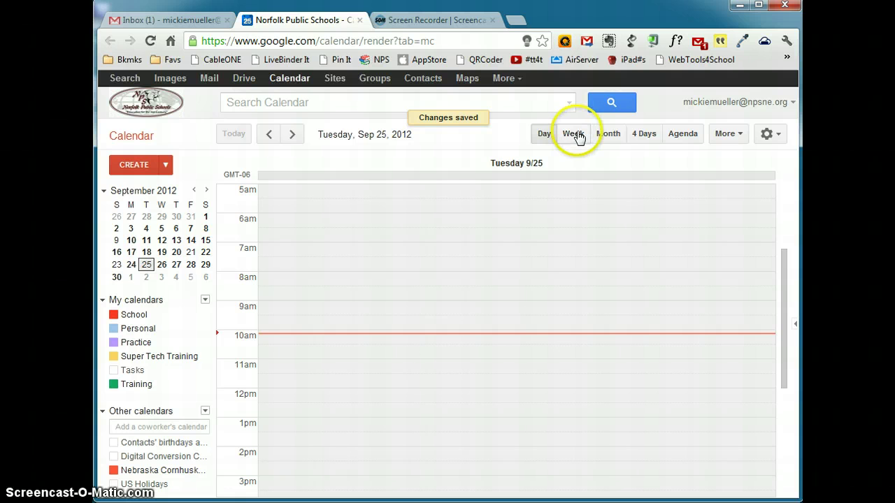
{"action": "left_click", "coordinate": [573, 134]}
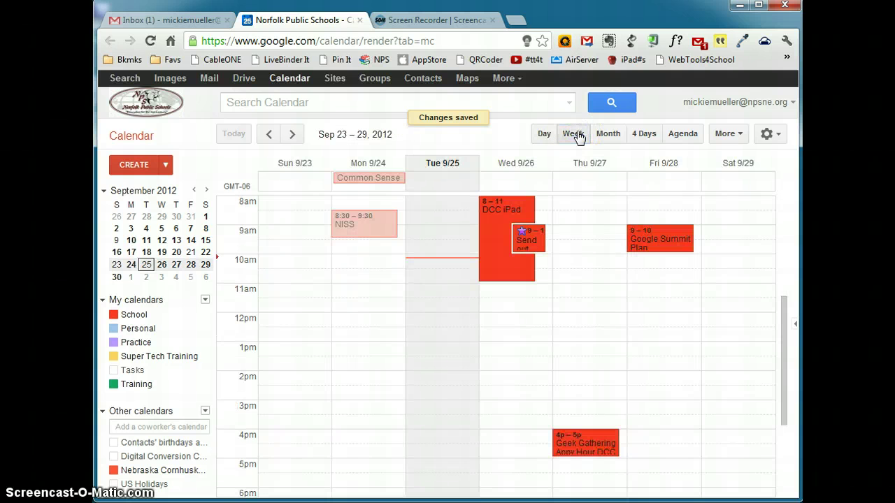
{"action": "left_click", "coordinate": [606, 135]}
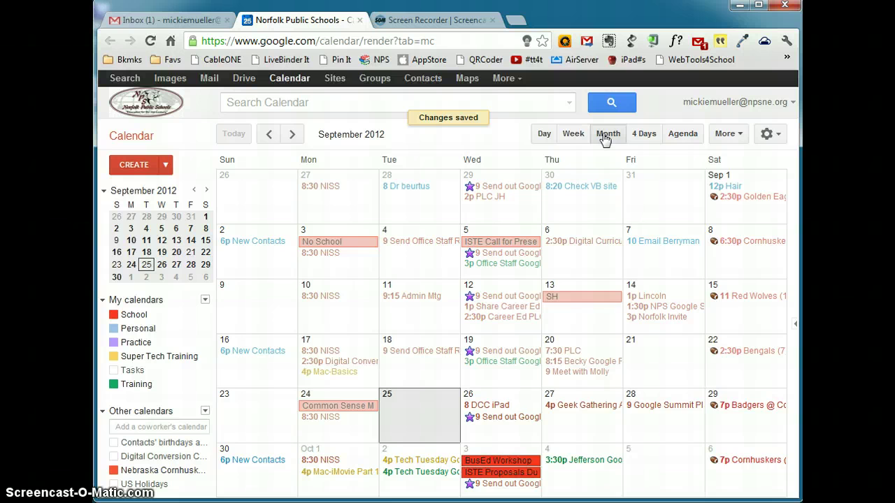
{"action": "left_click", "coordinate": [643, 136]}
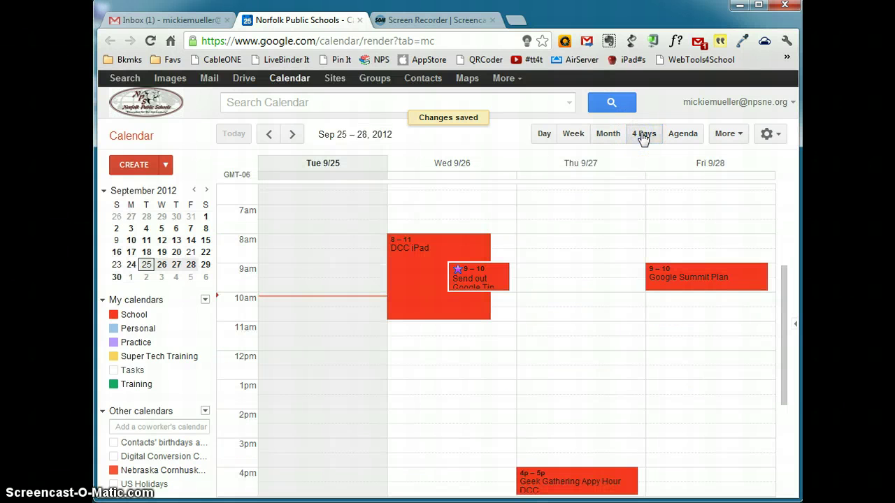
{"action": "left_click", "coordinate": [682, 135]}
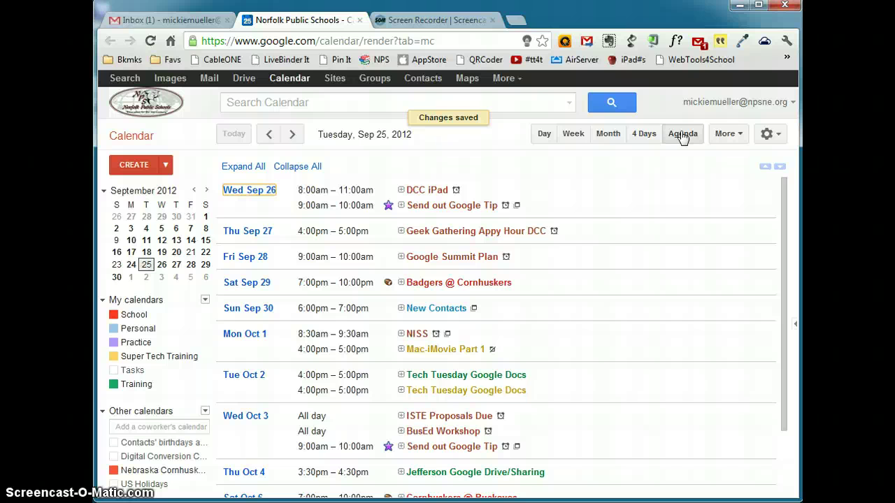
{"action": "left_click", "coordinate": [543, 137]}
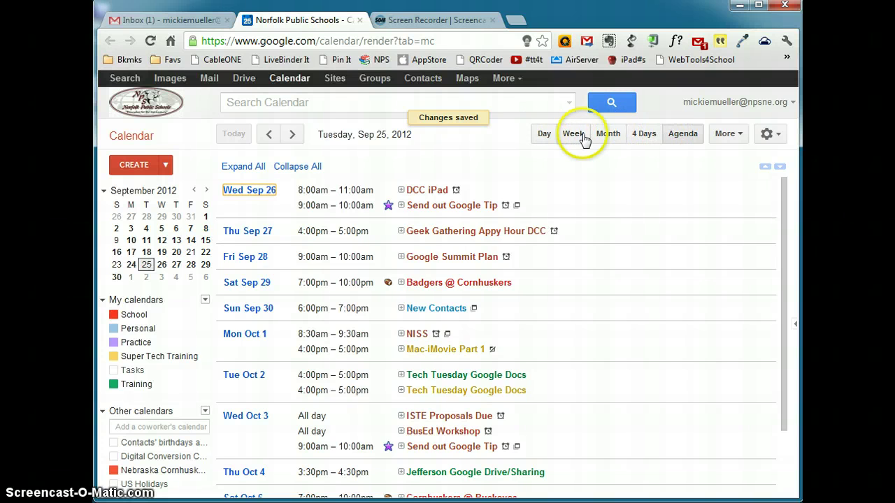
{"action": "left_click", "coordinate": [606, 136]}
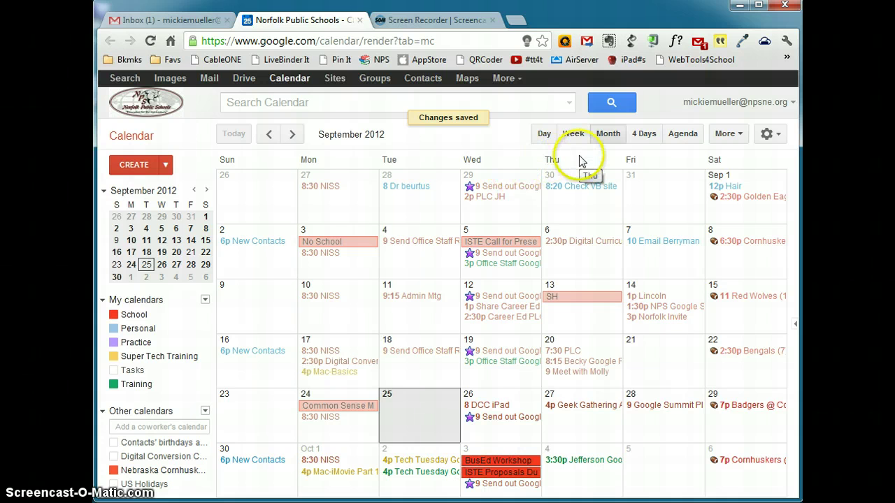
Step: Choose Month as the default view in the general calendar settings and save the settings
{"action": "left_click", "coordinate": [777, 136]}
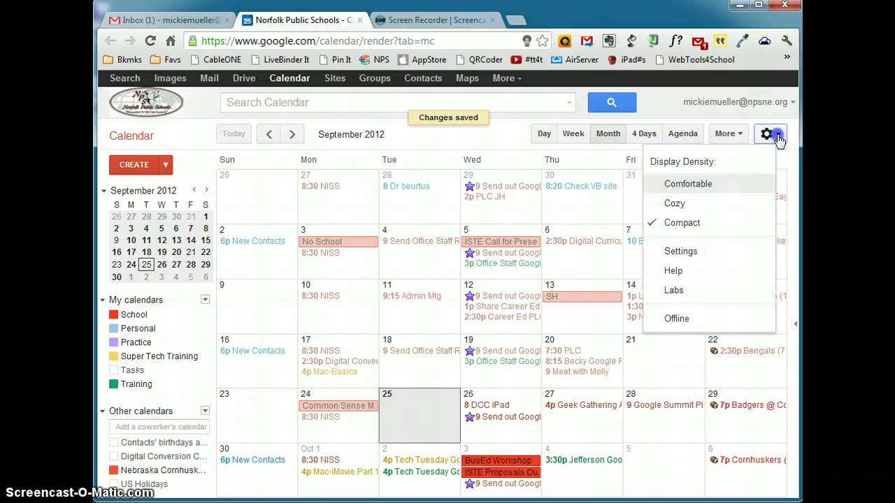
{"action": "left_click", "coordinate": [680, 251]}
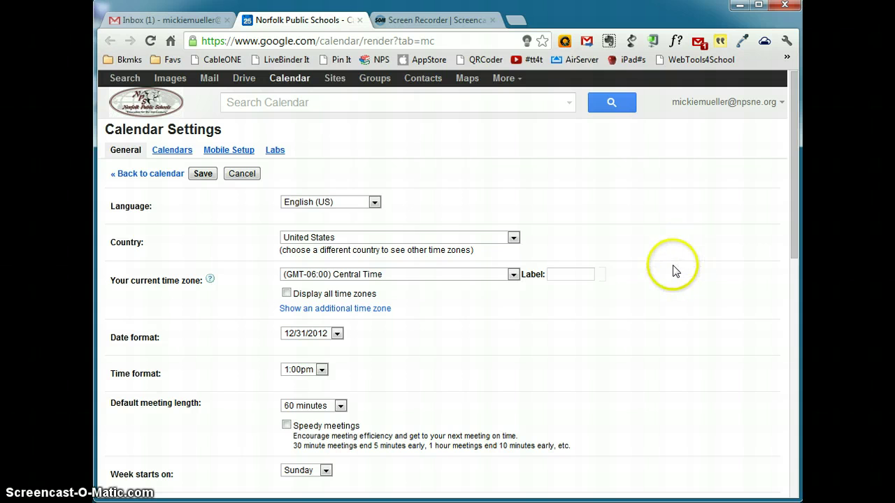
{"action": "scroll", "coordinate": [683, 258], "scroll_direction": "down", "scroll_amount": 3}
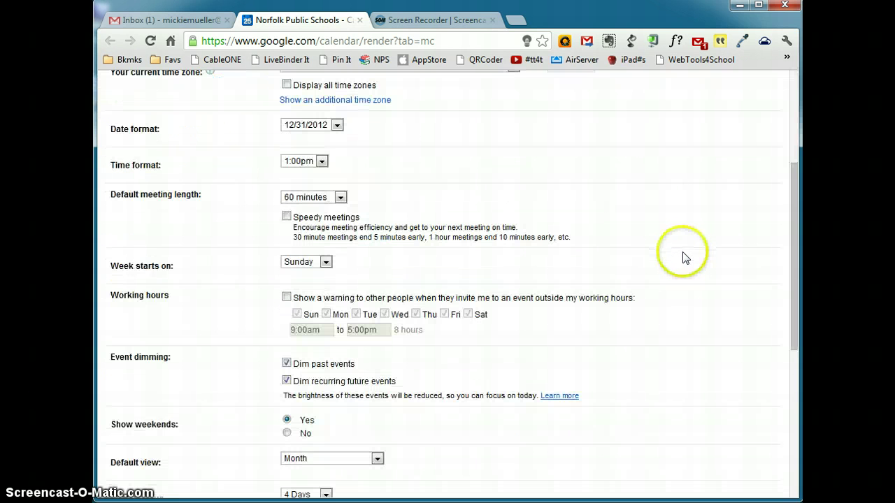
{"action": "scroll", "coordinate": [683, 258], "scroll_direction": "down", "scroll_amount": 4}
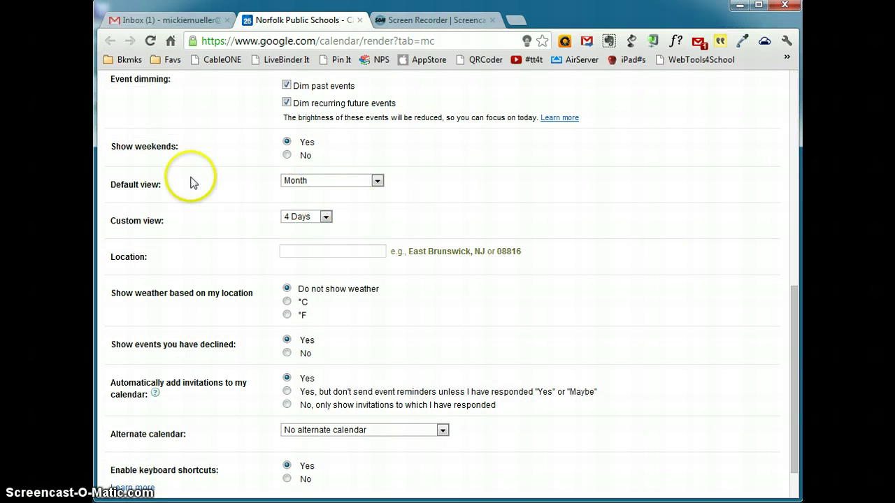
{"action": "left_click", "coordinate": [359, 180]}
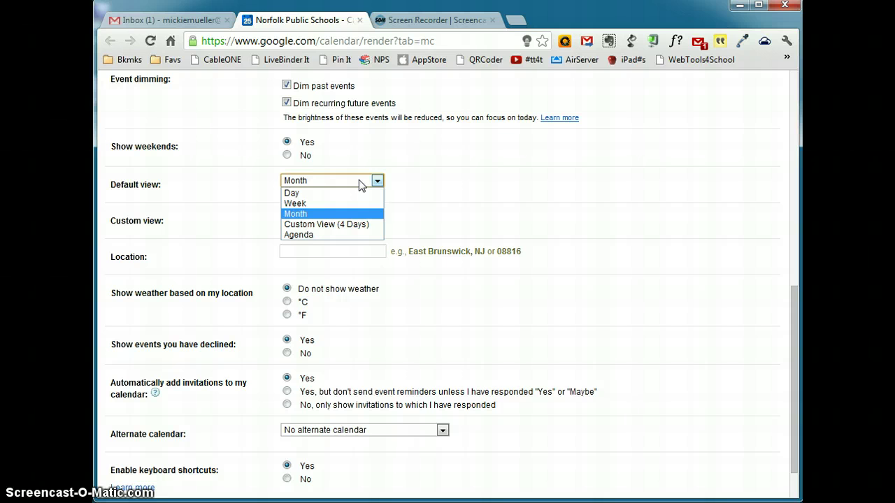
{"action": "left_click", "coordinate": [329, 214]}
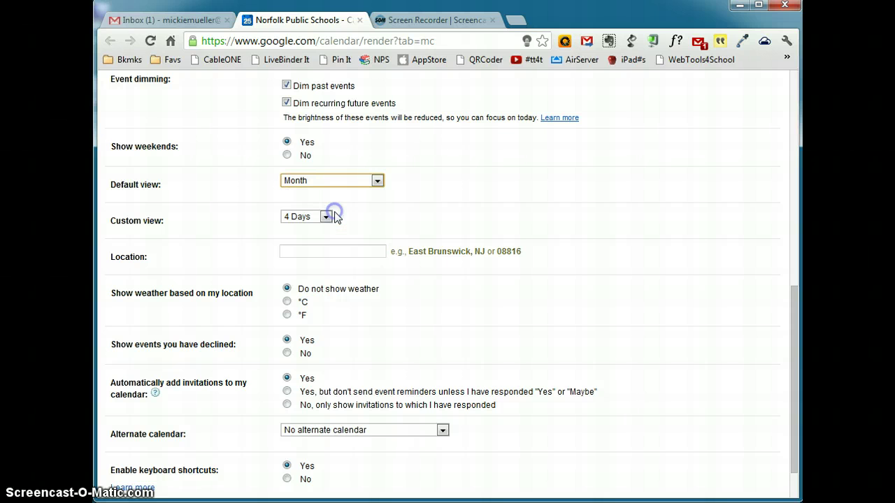
{"action": "left_click", "coordinate": [552, 220]}
{"action": "scroll", "coordinate": [558, 219], "scroll_direction": "up", "scroll_amount": 2}
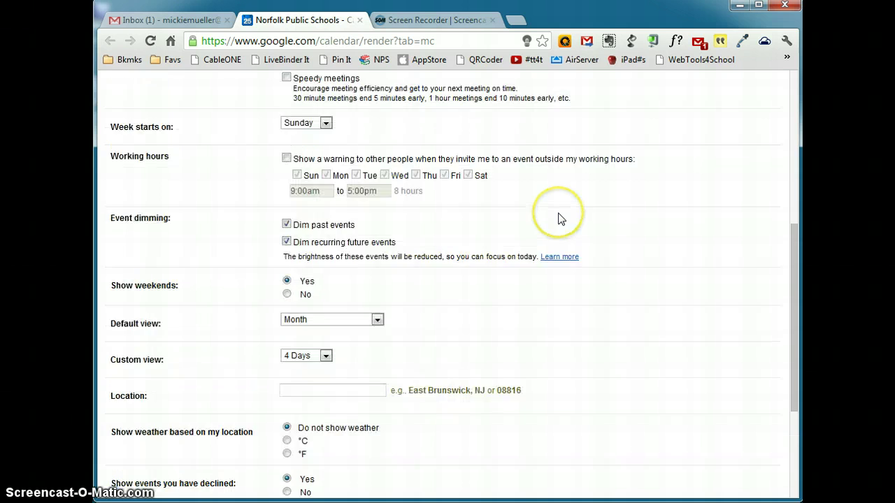
{"action": "scroll", "coordinate": [559, 216], "scroll_direction": "up", "scroll_amount": 4}
{"action": "scroll", "coordinate": [575, 217], "scroll_direction": "up", "scroll_amount": 1}
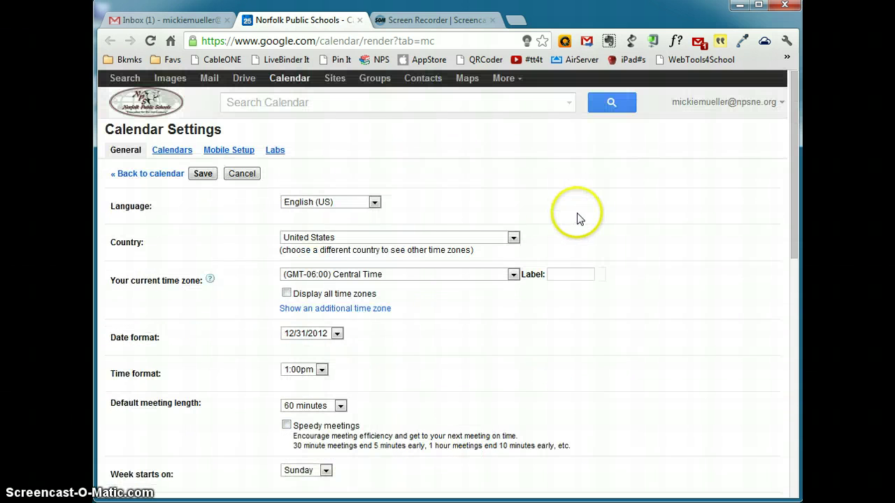
{"action": "left_click", "coordinate": [203, 174]}
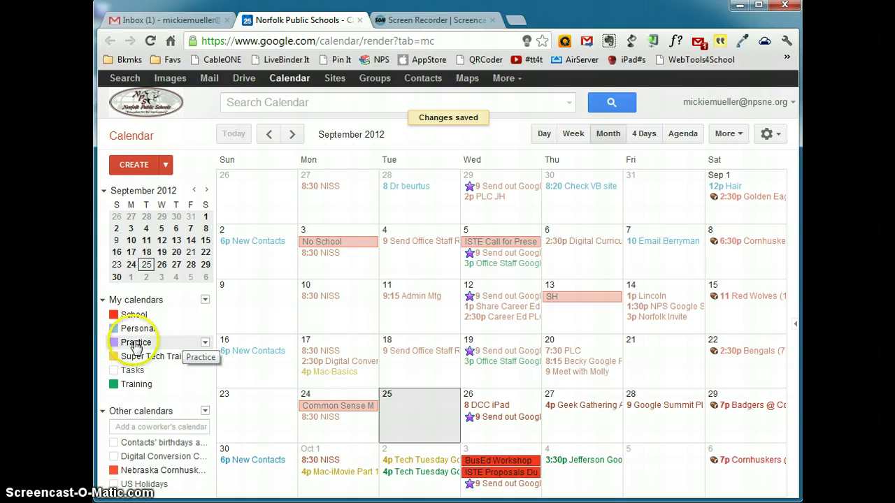
Step: Change the Practice calendar's color to pink
{"action": "left_click", "coordinate": [206, 342]}
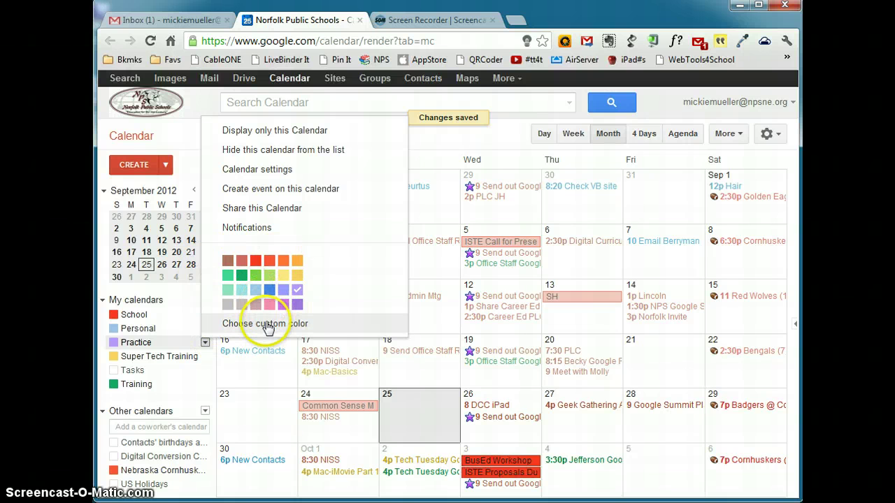
{"action": "left_click", "coordinate": [270, 305]}
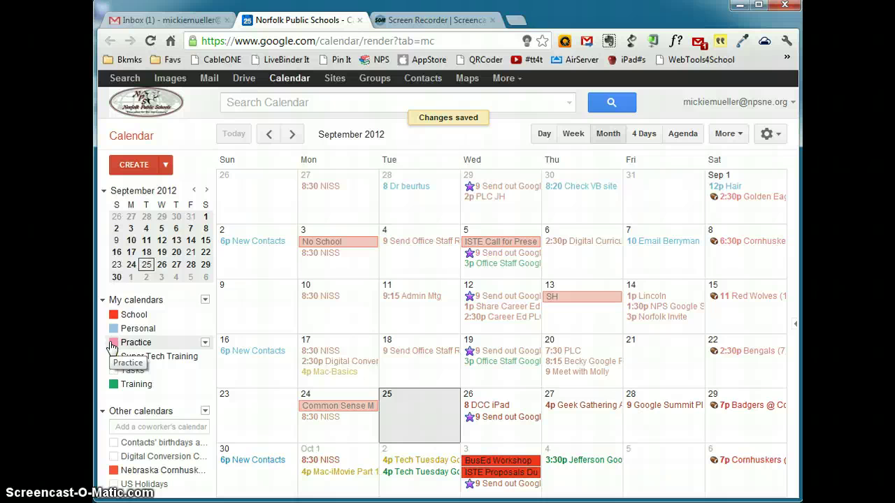
{"action": "left_click", "coordinate": [150, 345]}
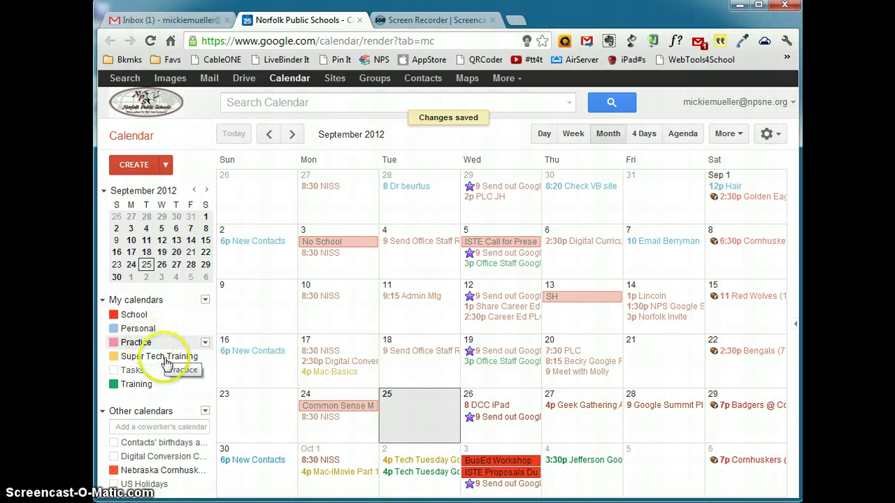
Step: View the afternoon and evening hours of September 25 in Day view, ending back on the Month view
{"action": "left_click", "coordinate": [409, 424]}
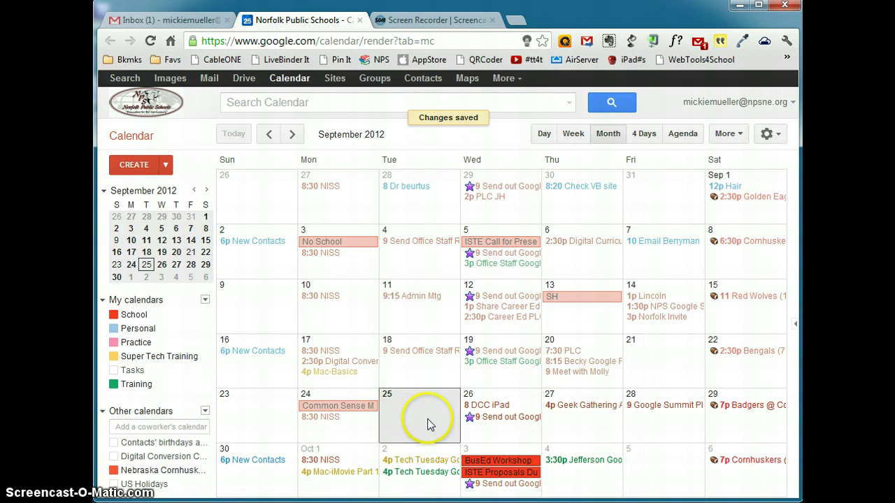
{"action": "left_click", "coordinate": [540, 134]}
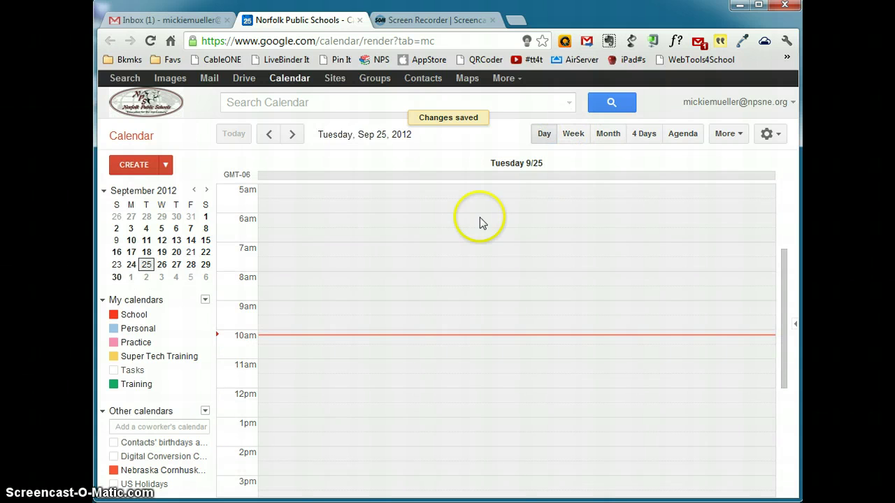
{"action": "scroll", "coordinate": [390, 413], "scroll_direction": "down", "scroll_amount": 3}
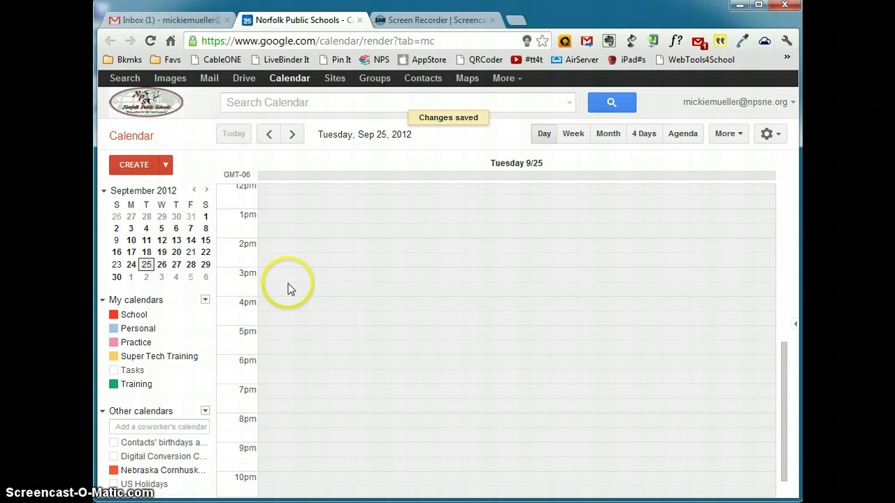
{"action": "left_click", "coordinate": [605, 134]}
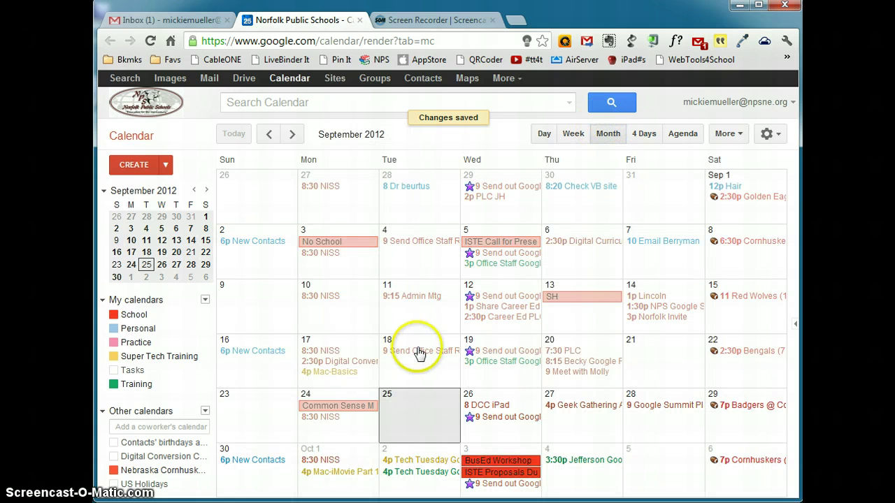
Step: Create a 3:30 pm Meeting event on Tuesday, September 25 in the Practice calendar
{"action": "left_click", "coordinate": [414, 422]}
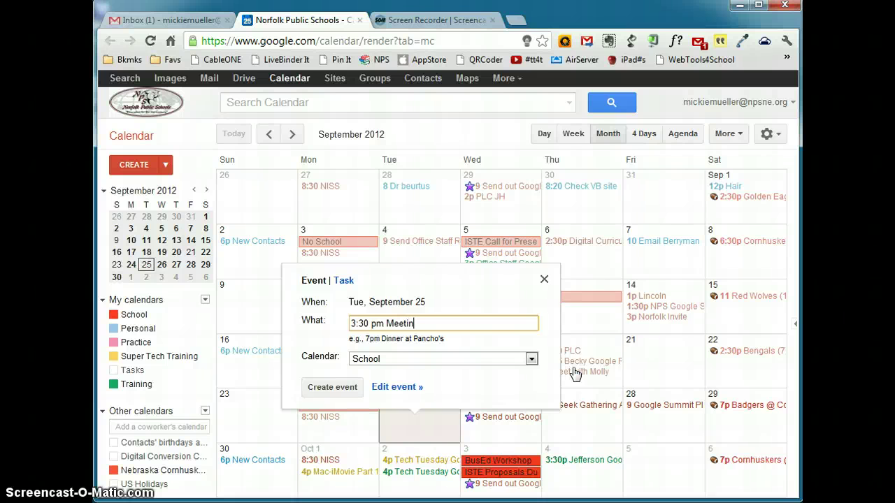
{"action": "left_click", "coordinate": [501, 361]}
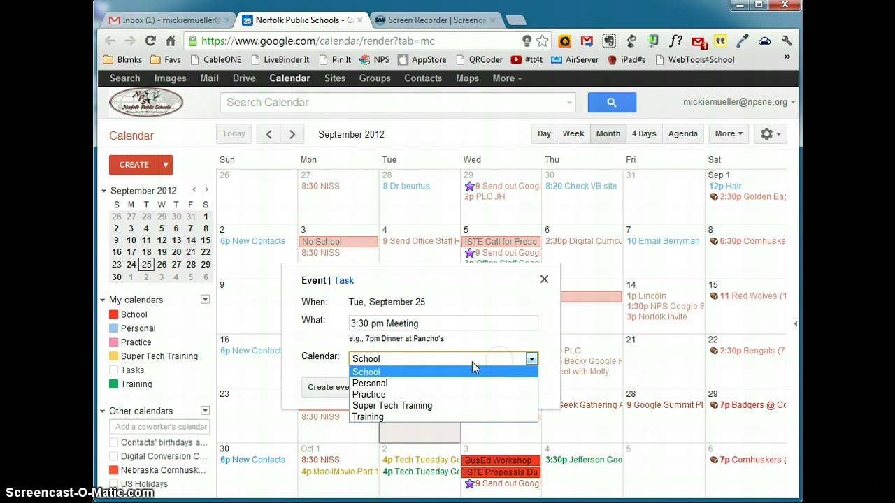
{"action": "left_click", "coordinate": [384, 395]}
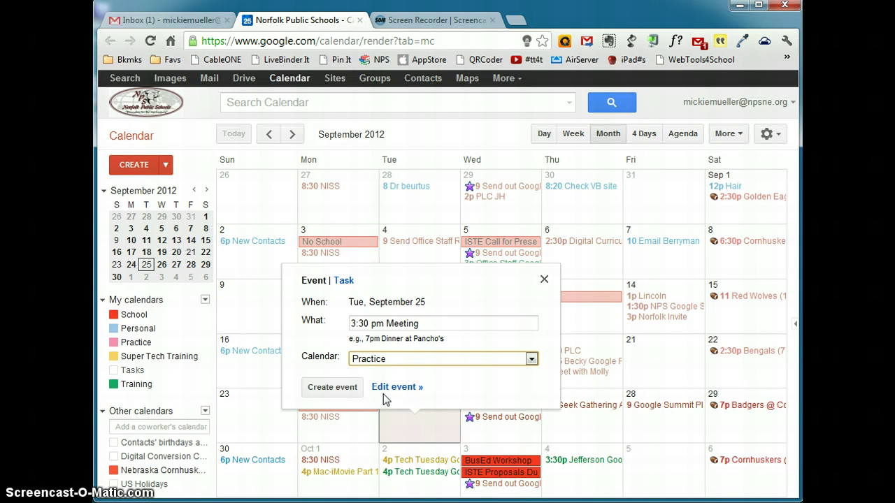
{"action": "left_click", "coordinate": [330, 388]}
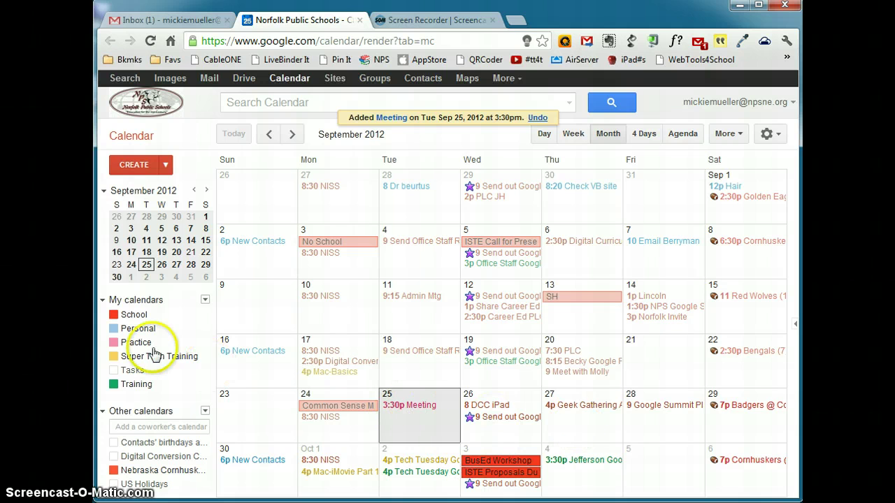
Step: Look through the September 25 Meeting event's full details, including reminder, privacy and guest options, and save the event
{"action": "left_click", "coordinate": [423, 409]}
{"action": "left_click", "coordinate": [511, 383]}
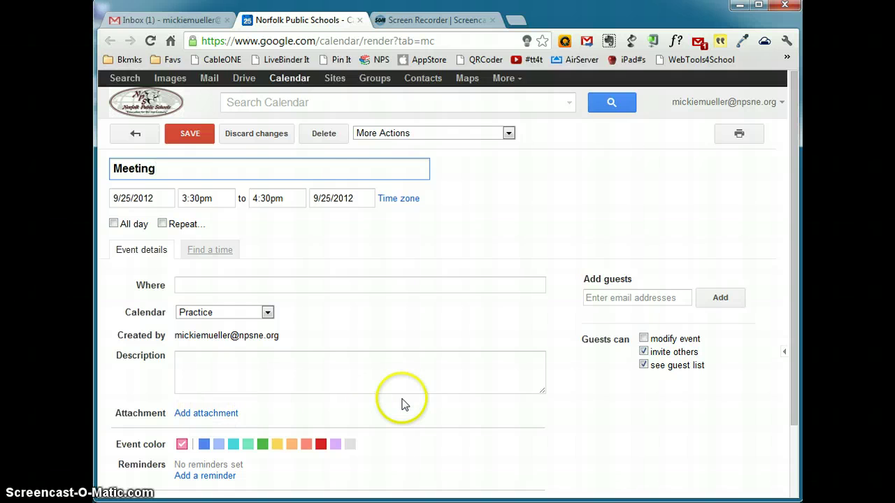
{"action": "scroll", "coordinate": [400, 404], "scroll_direction": "down", "scroll_amount": 3}
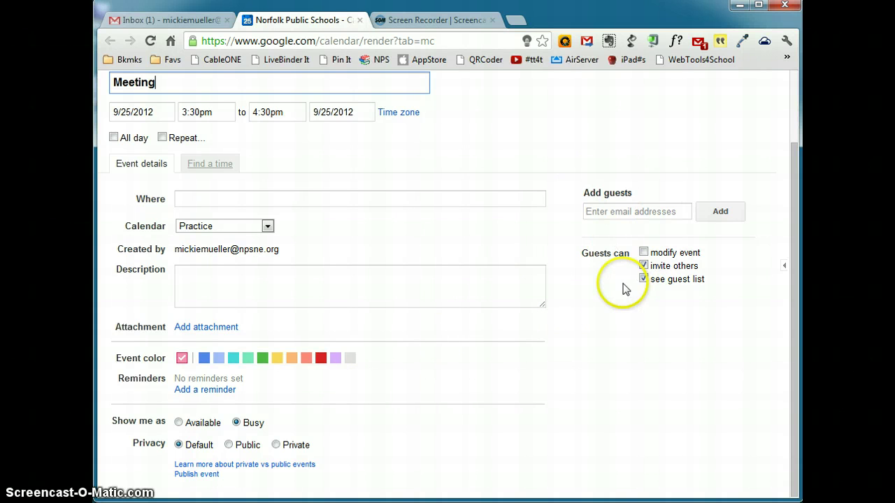
{"action": "scroll", "coordinate": [430, 283], "scroll_direction": "up", "scroll_amount": 3}
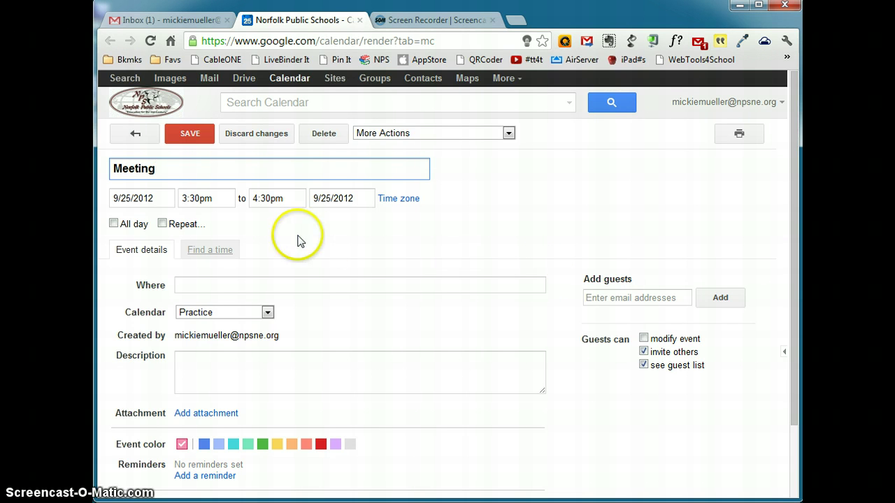
{"action": "left_click", "coordinate": [199, 135]}
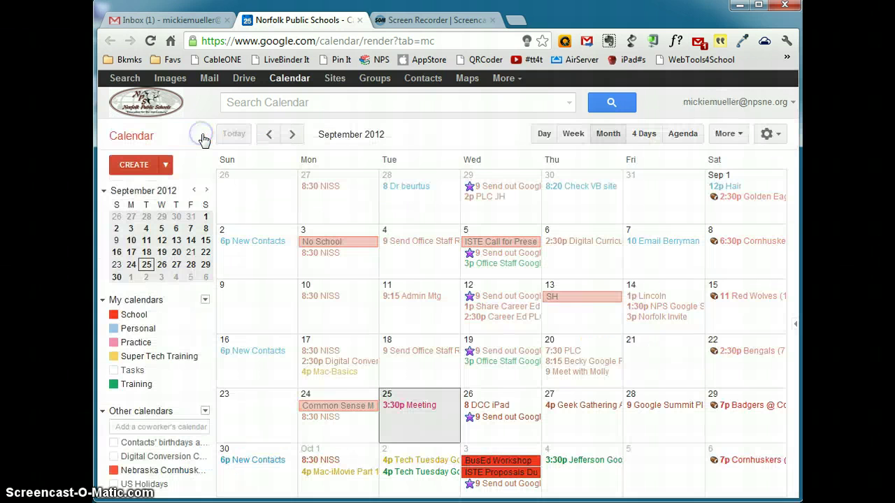